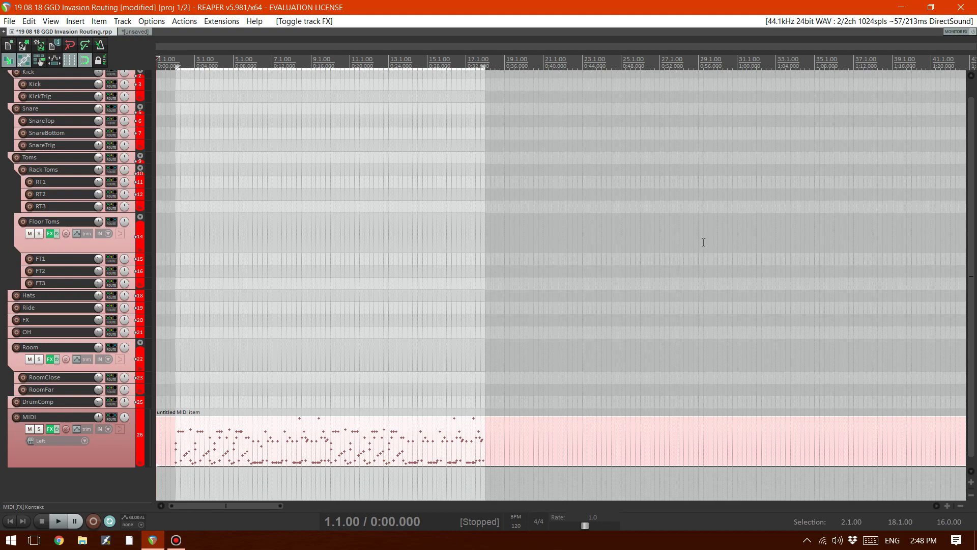
Step: Play the drum project, toggle the Floor Toms FX bypass, and open the MIDI track's Kontakt
key("space")
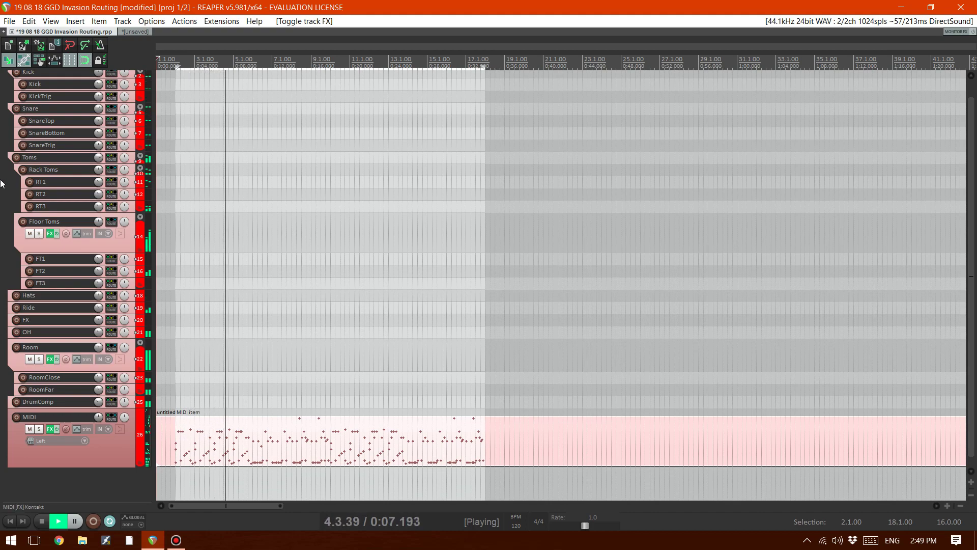
left_click(57, 234)
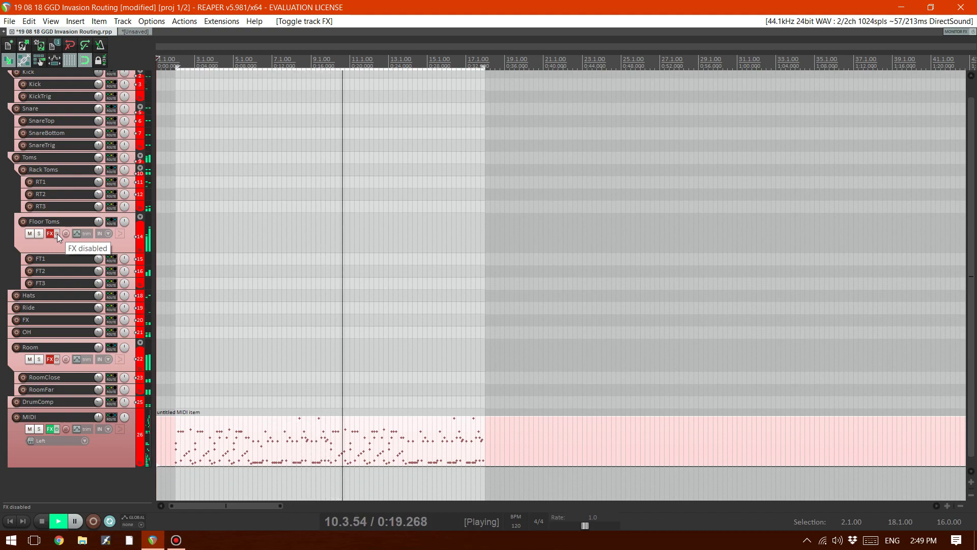
left_click(57, 234)
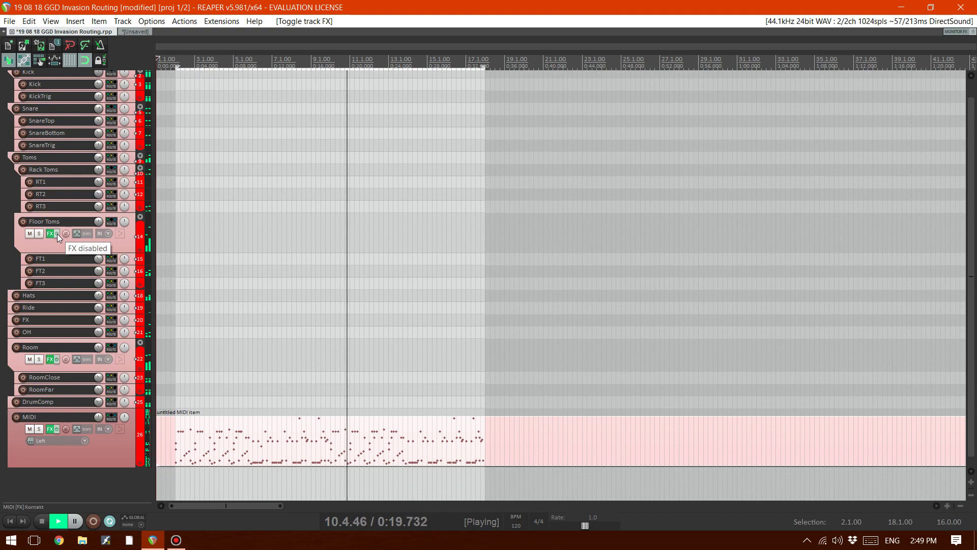
left_click(50, 428)
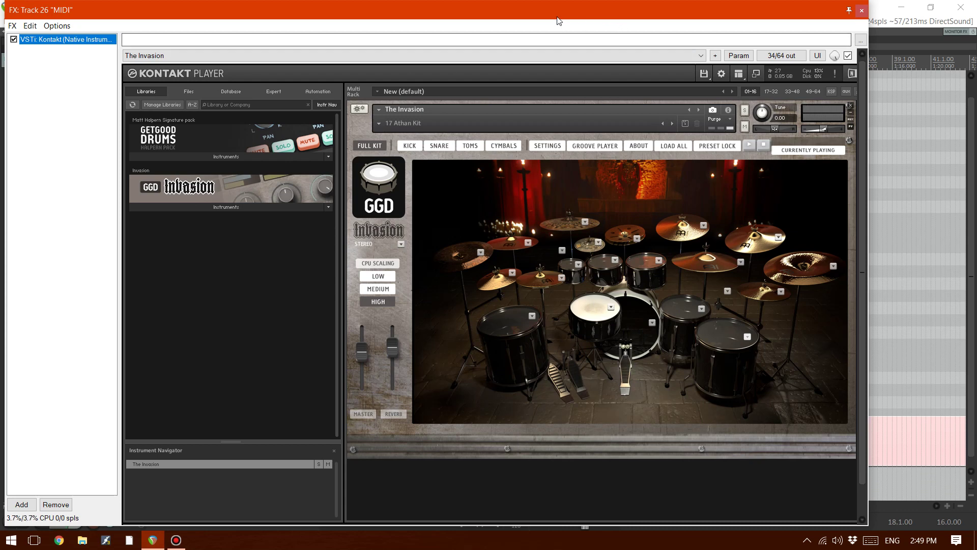
Step: Move the Kontakt window right, scroll to the top, and select the GGD Invasion folder track
left_click_drag(544, 9, 717, 17)
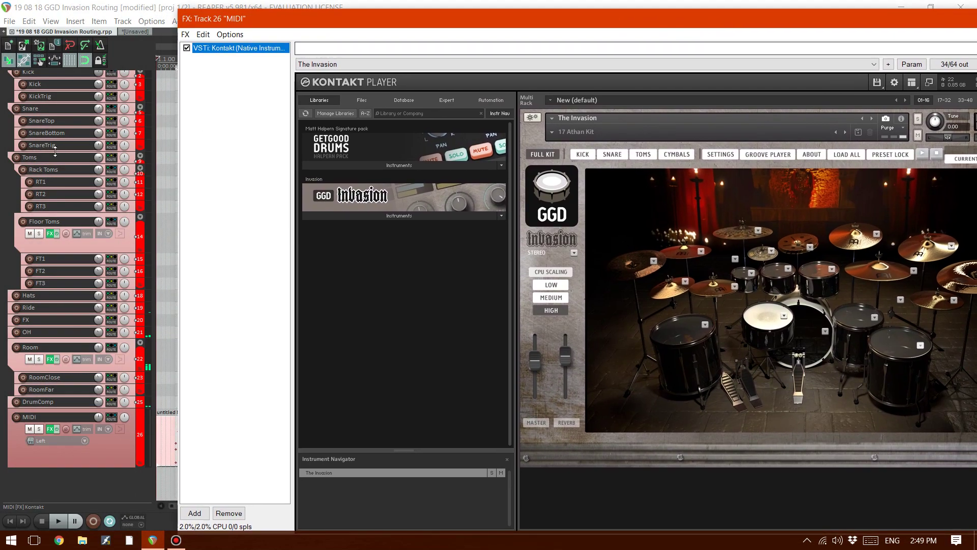
scroll(51, 165, "up", 1)
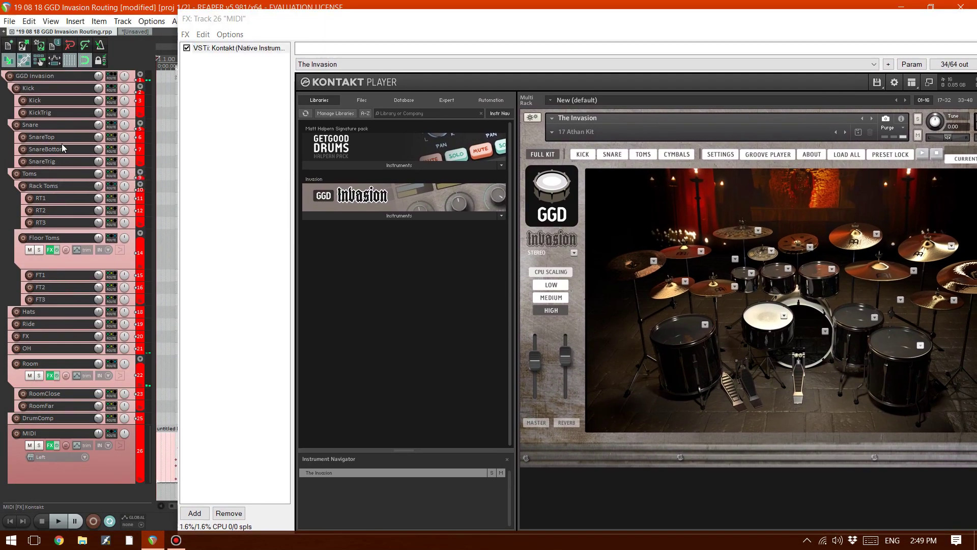
left_click(134, 80)
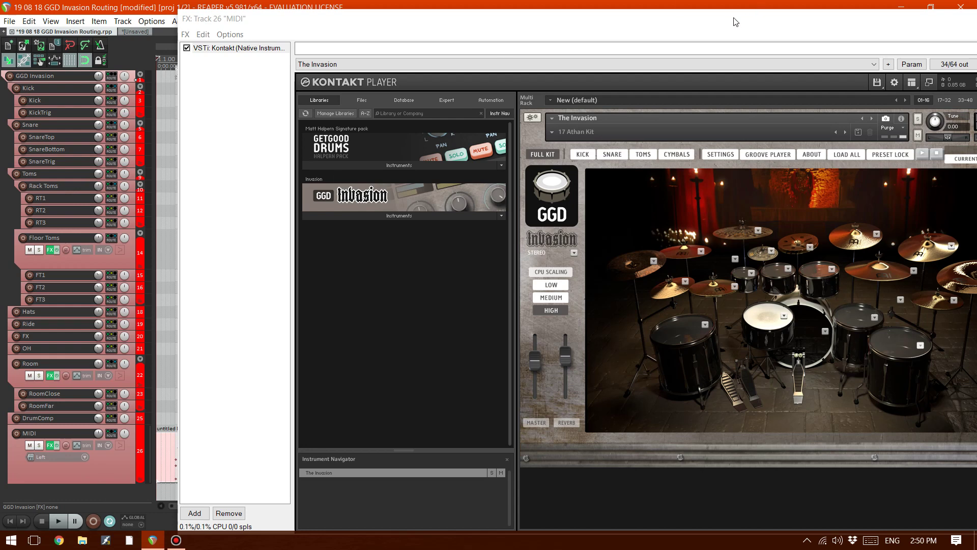
Step: Bring Kontakt back, show the Invasion Kick mixer page, and open Kontakt's view dropdown
left_click_drag(735, 22, 636, 13)
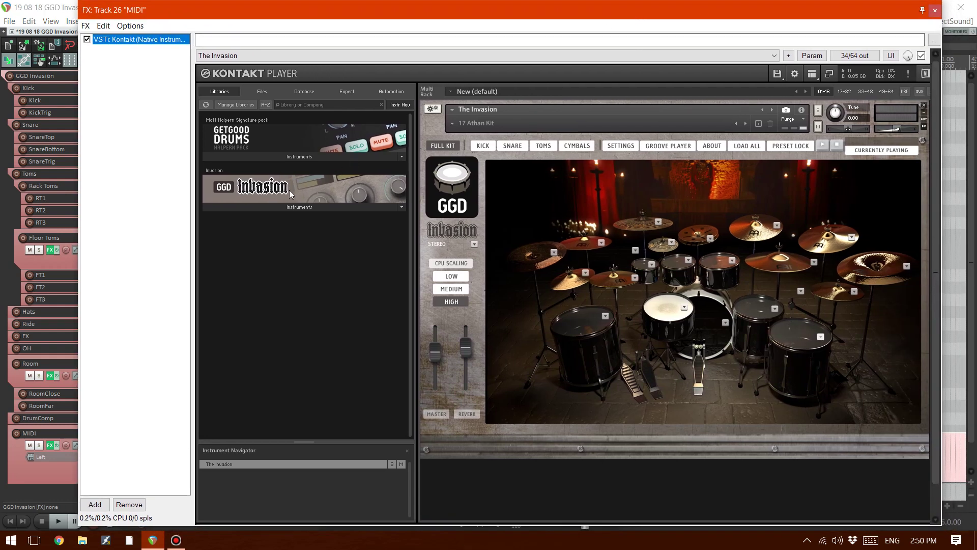
left_click(483, 145)
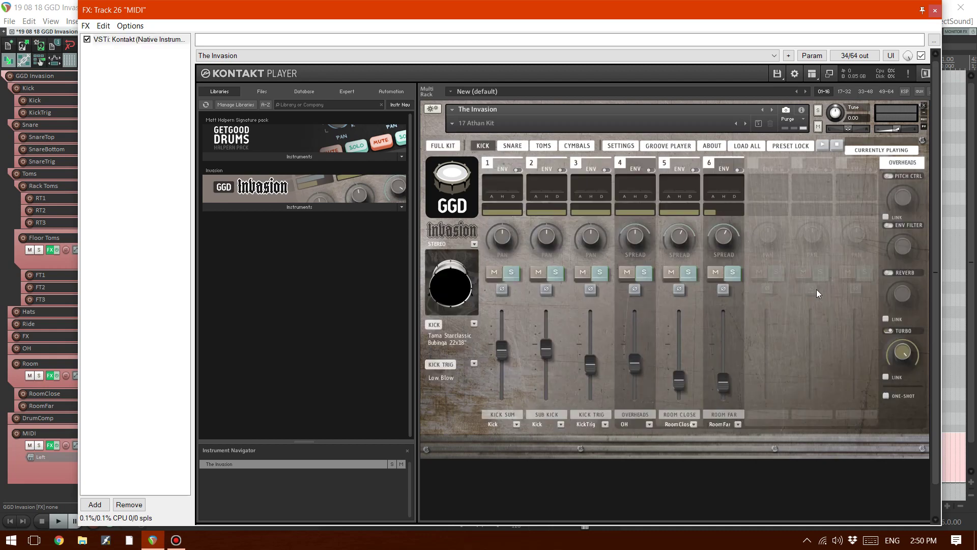
left_click(813, 74)
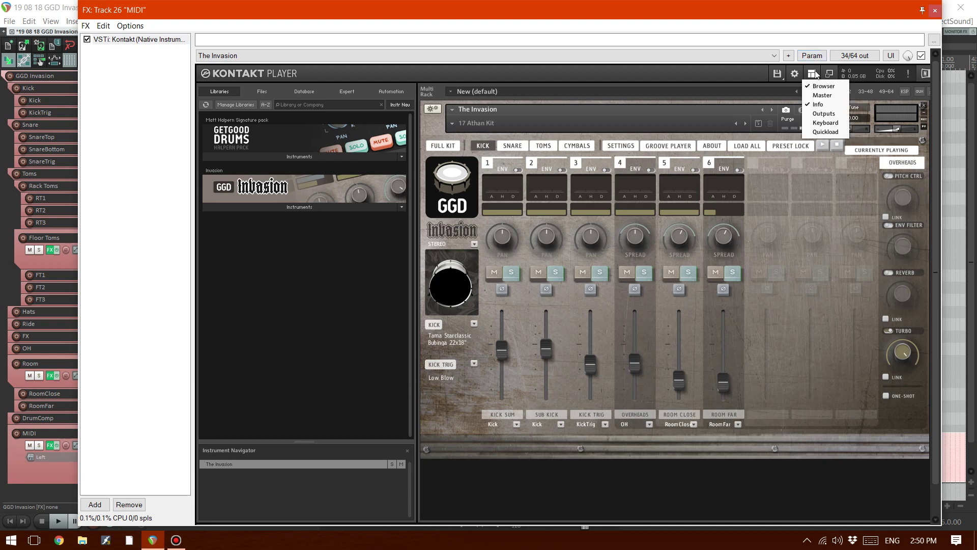
Step: Show Kontakt's Outputs panel, cancel the add-outputs dialog, and scroll down the output list
left_click(821, 114)
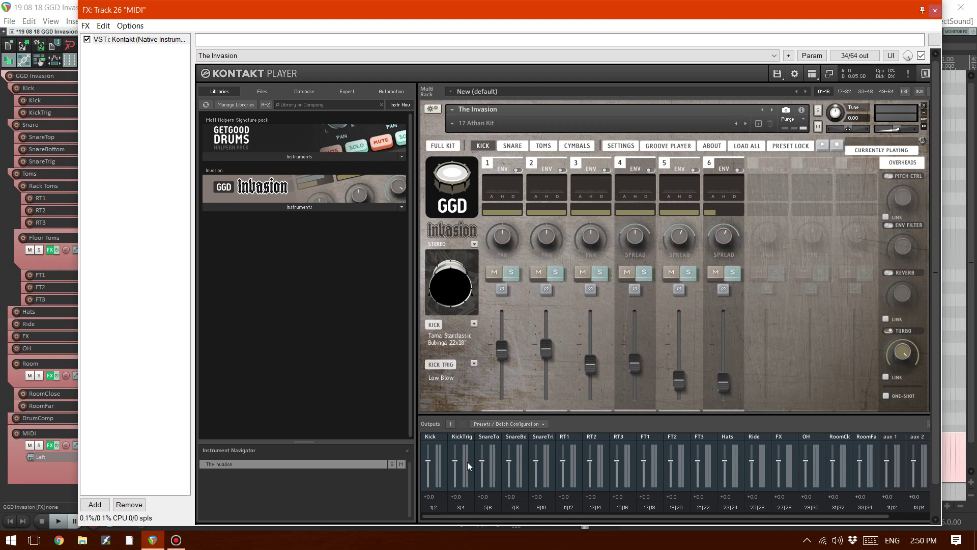
left_click(450, 424)
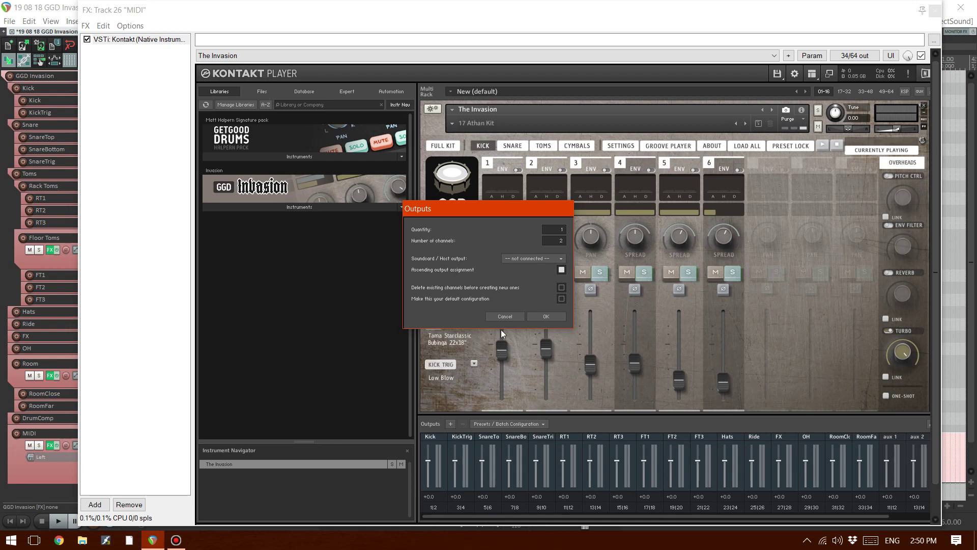
left_click(506, 317)
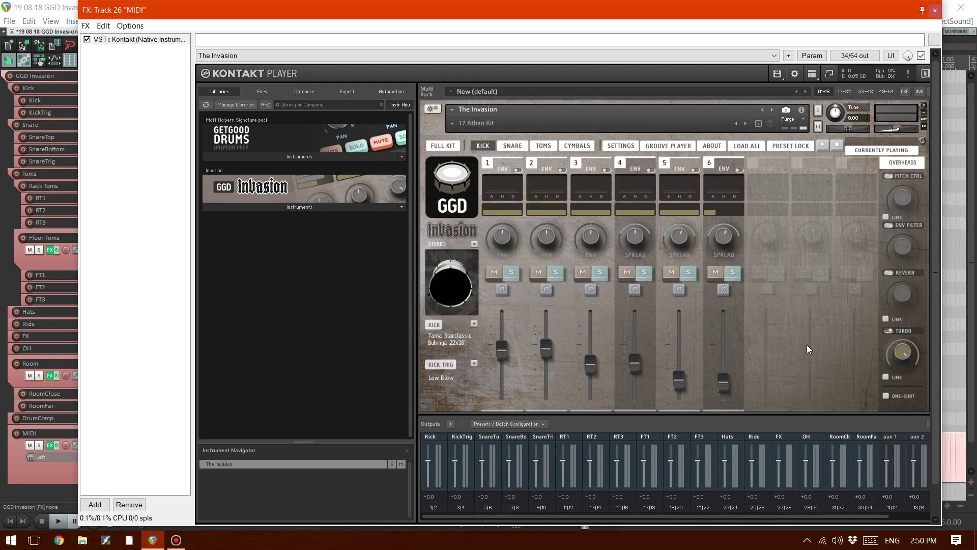
scroll(832, 330, "down", 2)
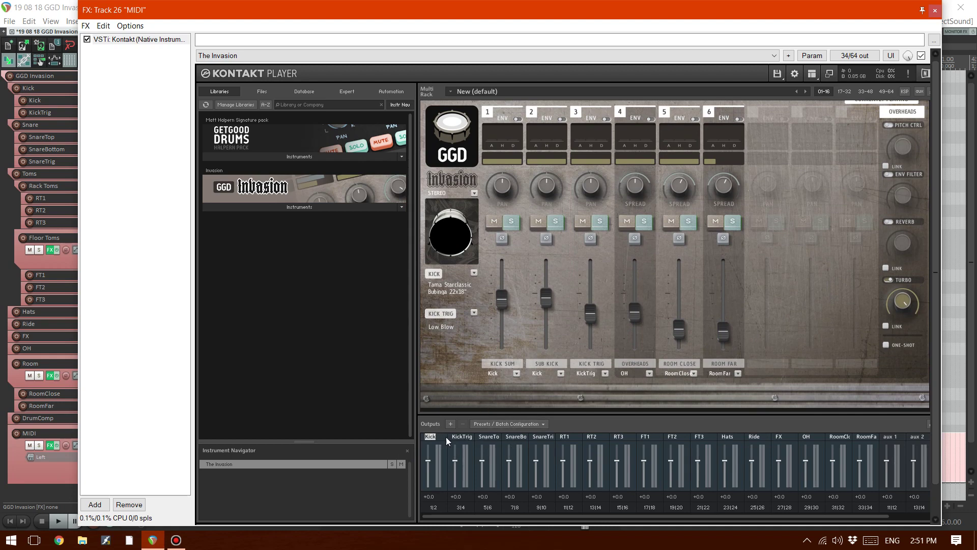
double_click(463, 437)
double_click(488, 438)
double_click(514, 437)
left_click(833, 439)
left_click(829, 317)
Step: Check the Kick mixer outputs: Kick Sum on Kick, Kick Trig, Overheads, Room Close, Room Far on RoomFar
scroll(441, 365, "down", 1)
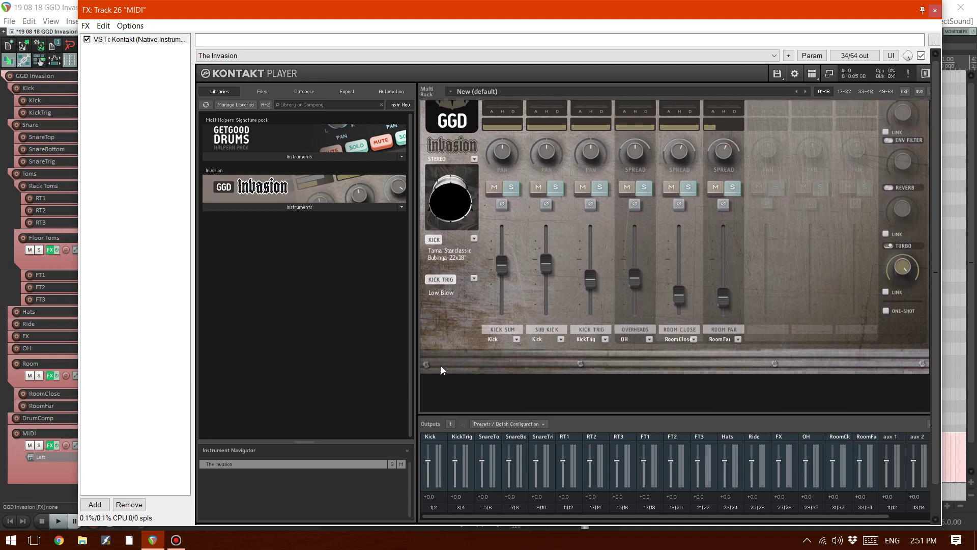
left_click(516, 339)
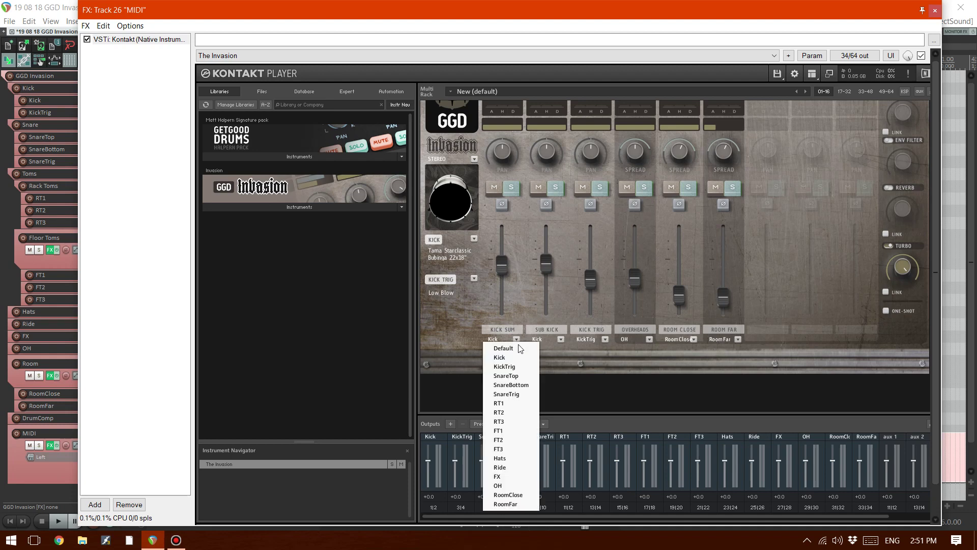
left_click(515, 358)
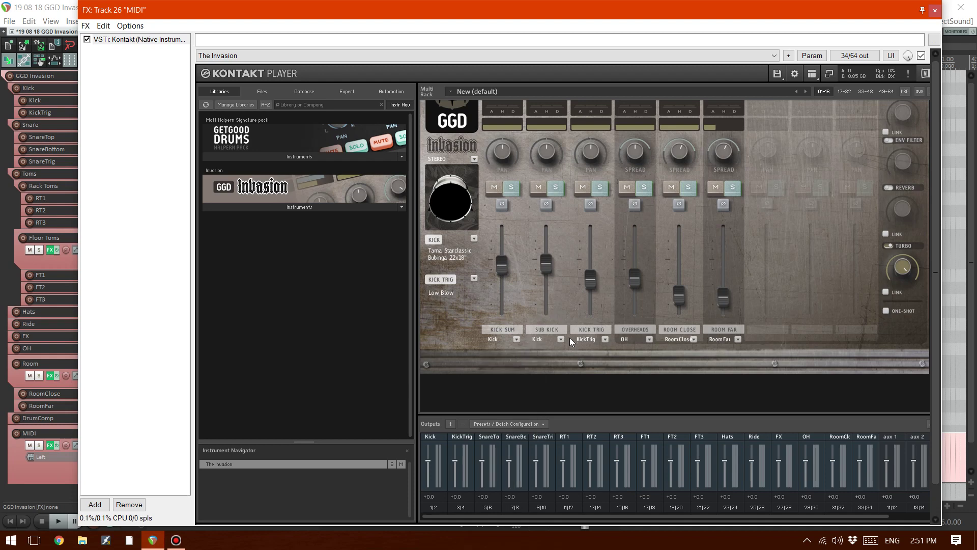
left_click(605, 339)
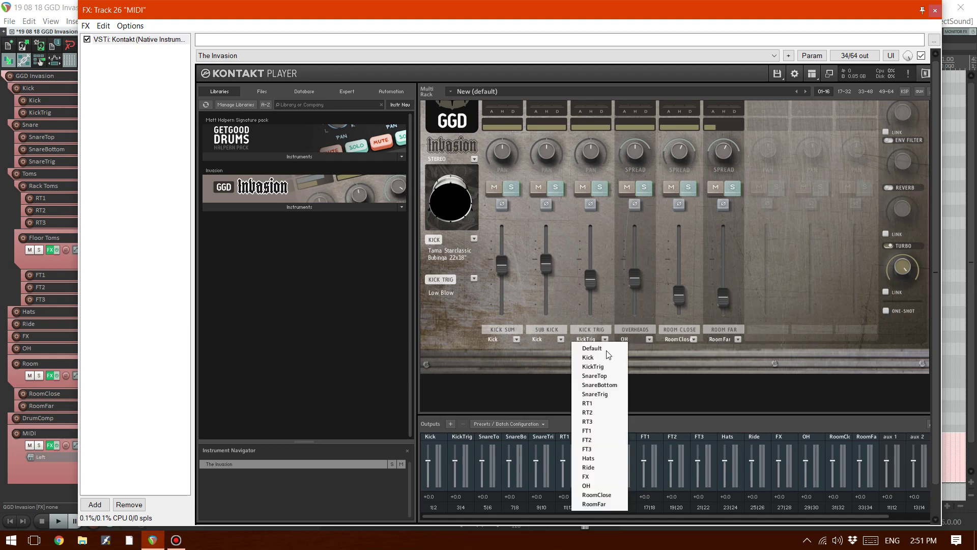
left_click(650, 339)
left_click(694, 339)
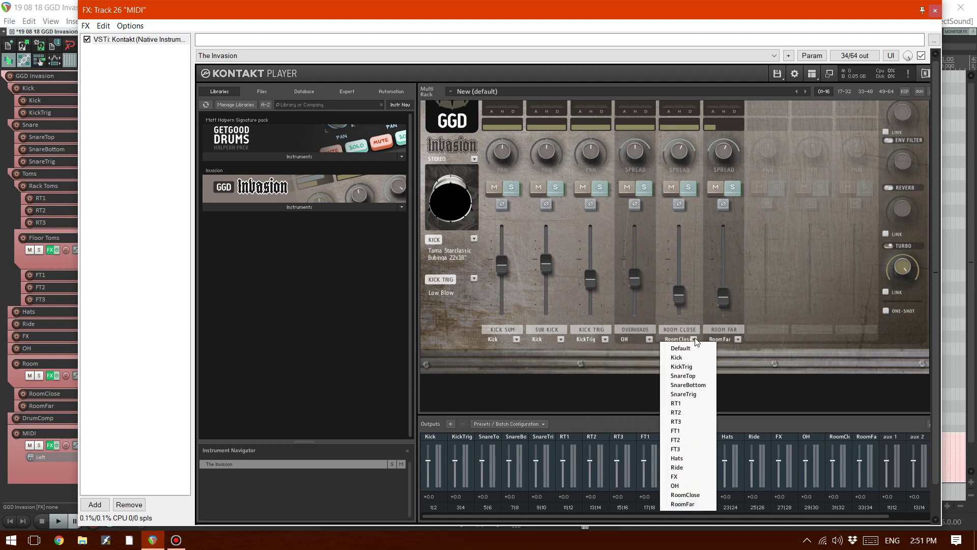
left_click(738, 340)
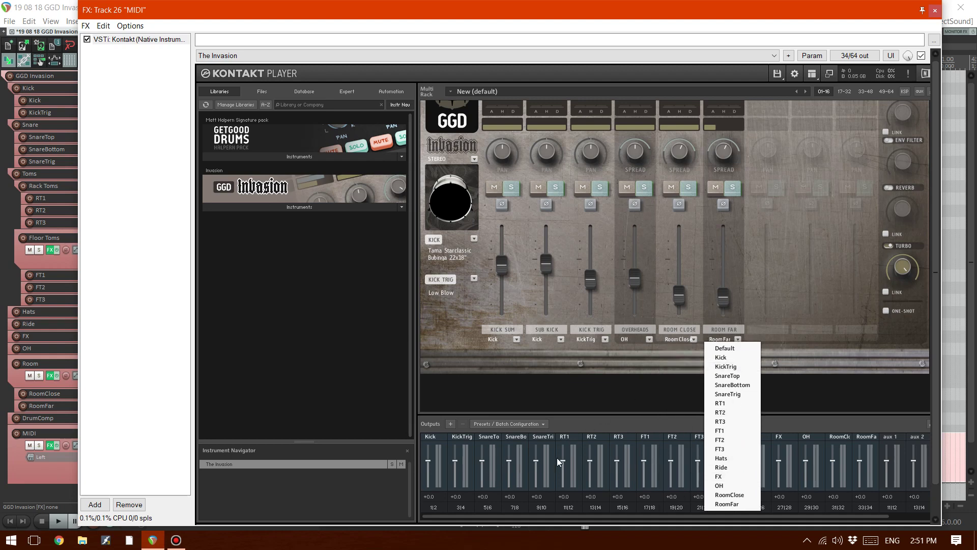
left_click(562, 386)
scroll(562, 386, "up", 3)
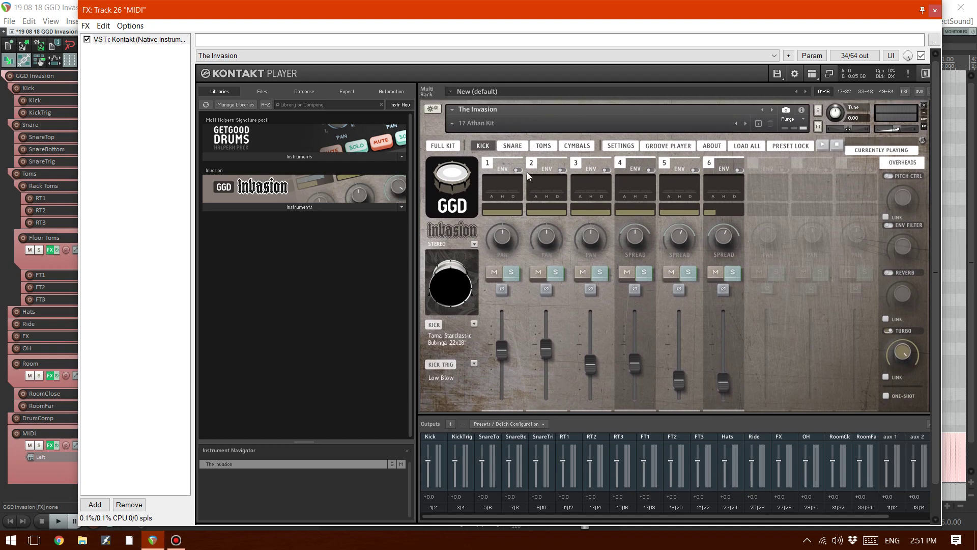
Step: Review the Snare, Toms and Cymbals mixer pages and their output assignments
left_click(512, 147)
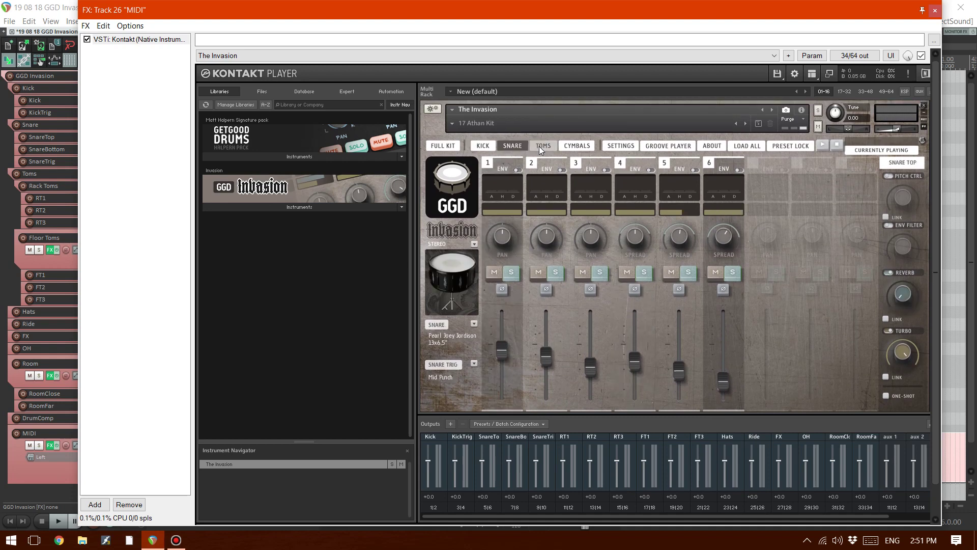
scroll(558, 253, "down", 1)
left_click(543, 128)
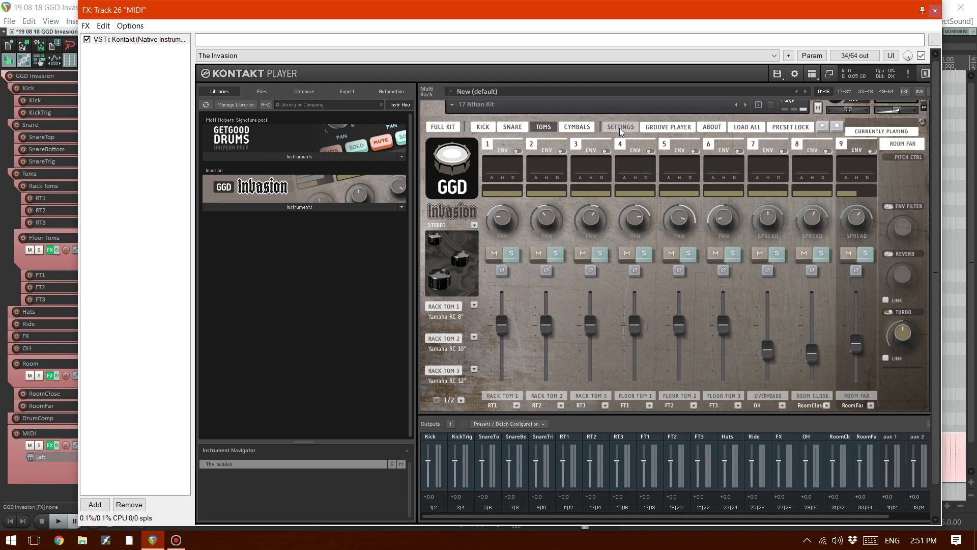
left_click(588, 124)
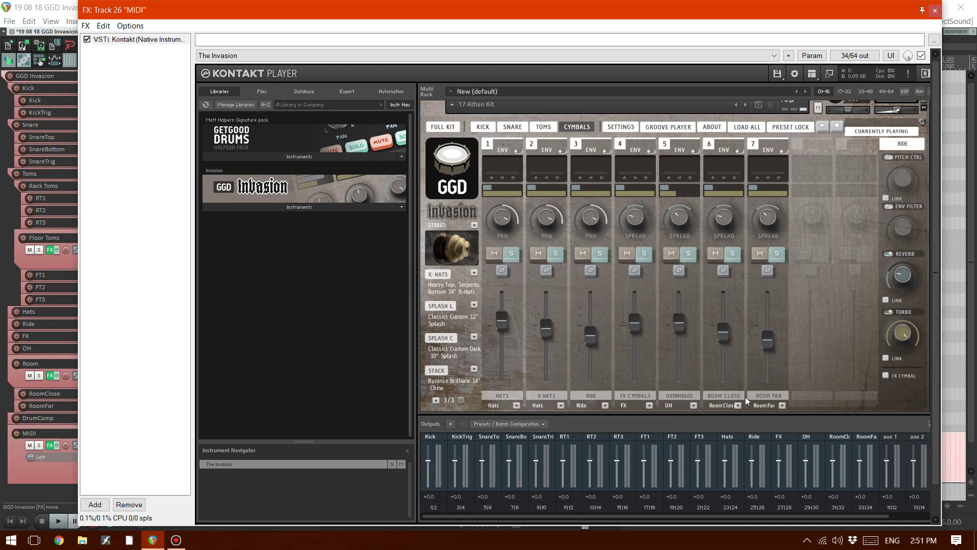
Step: Send audio 1/2 from the MIDI track to the Kick track
left_click_drag(731, 6, 812, 10)
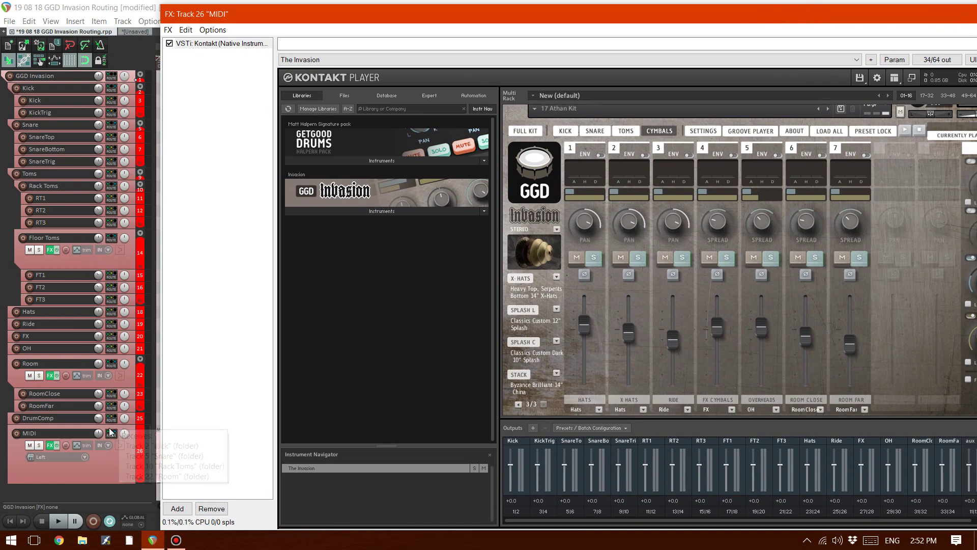
mouse_move(114, 437)
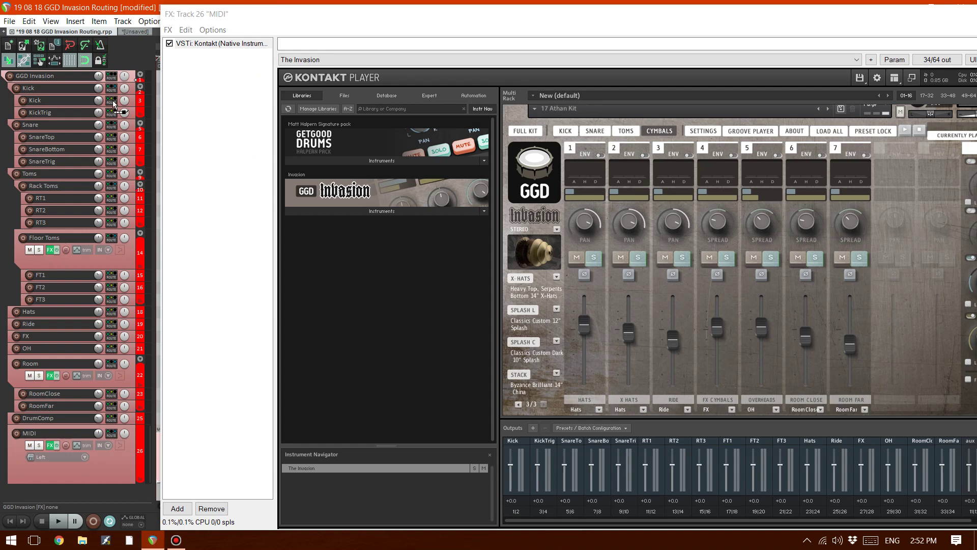
left_click_drag(113, 104, 114, 104)
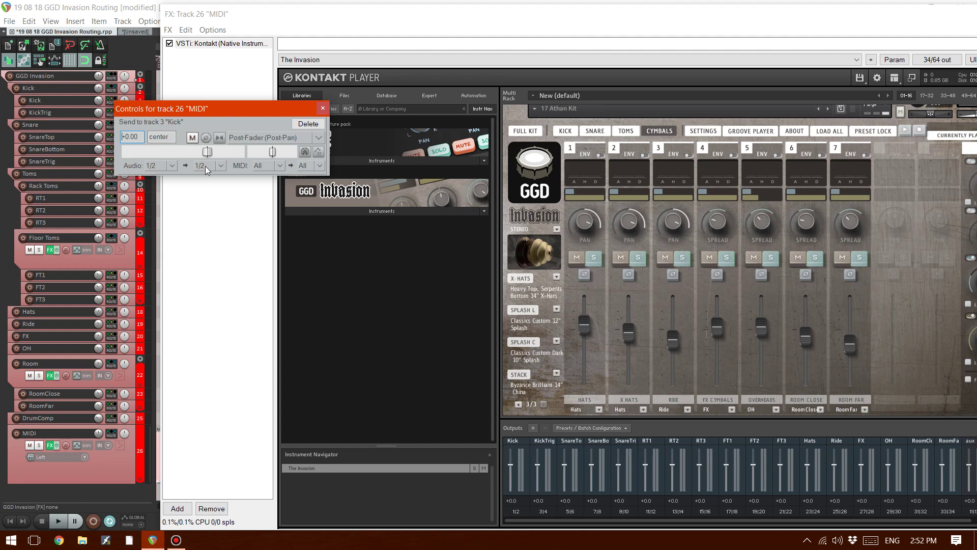
left_click(323, 109)
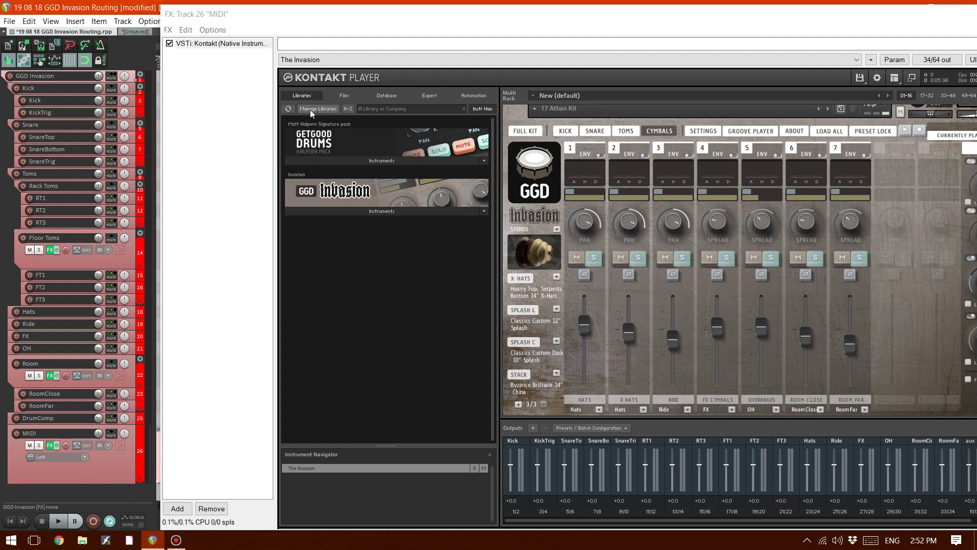
Step: Confirm KickTrig receives outputs 3/4 and SnareTop receives 5/6, then move Kontakt back
left_click(112, 115)
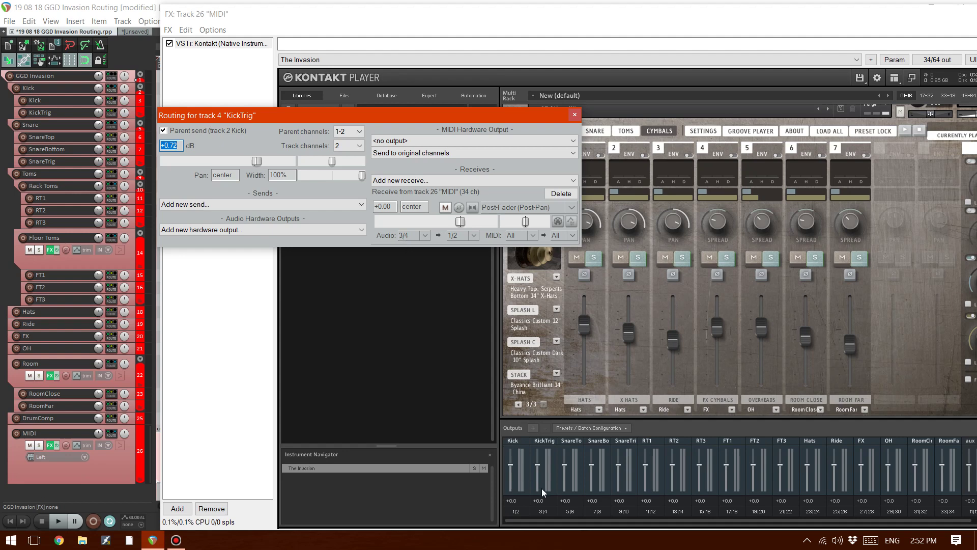
left_click(111, 138)
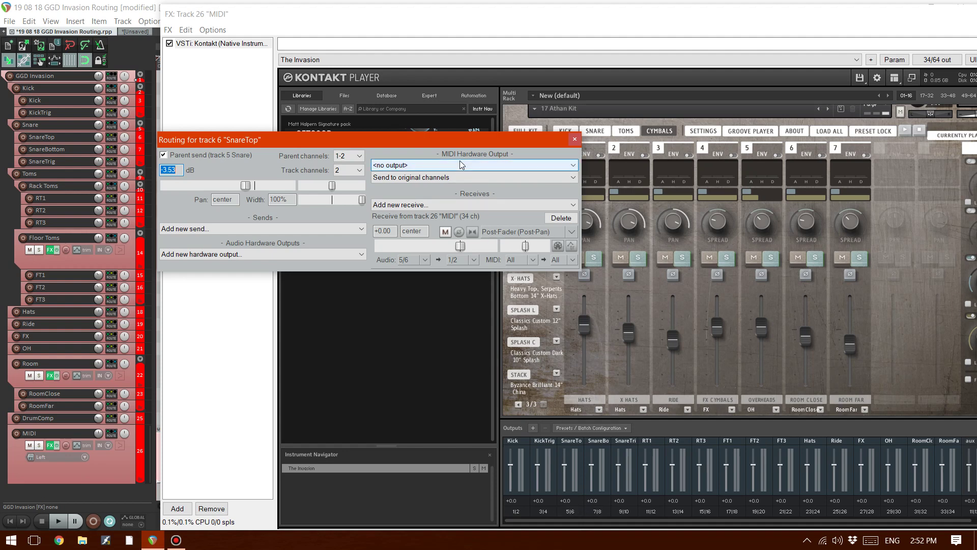
left_click(574, 139)
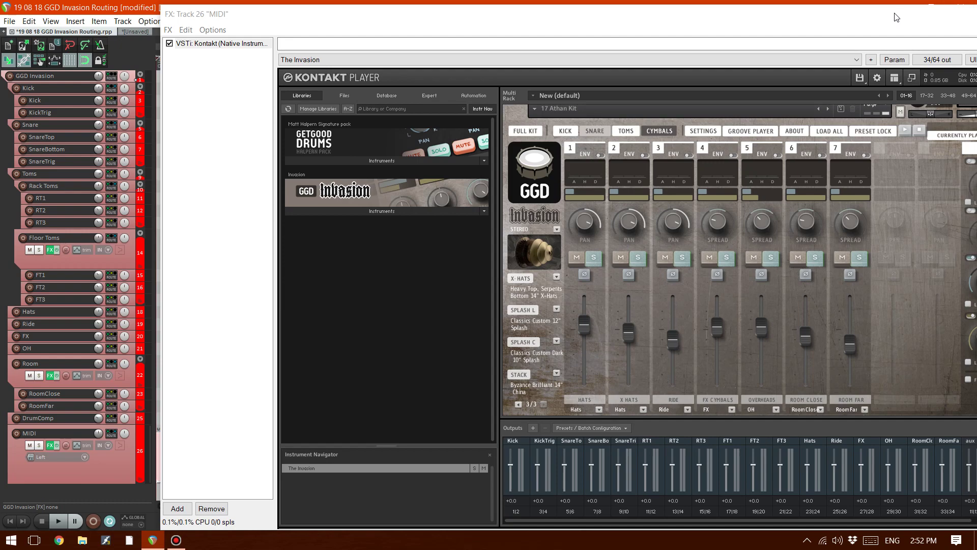
left_click_drag(897, 17, 779, 22)
Step: Close the Kontakt window and start playback
left_click(891, 25)
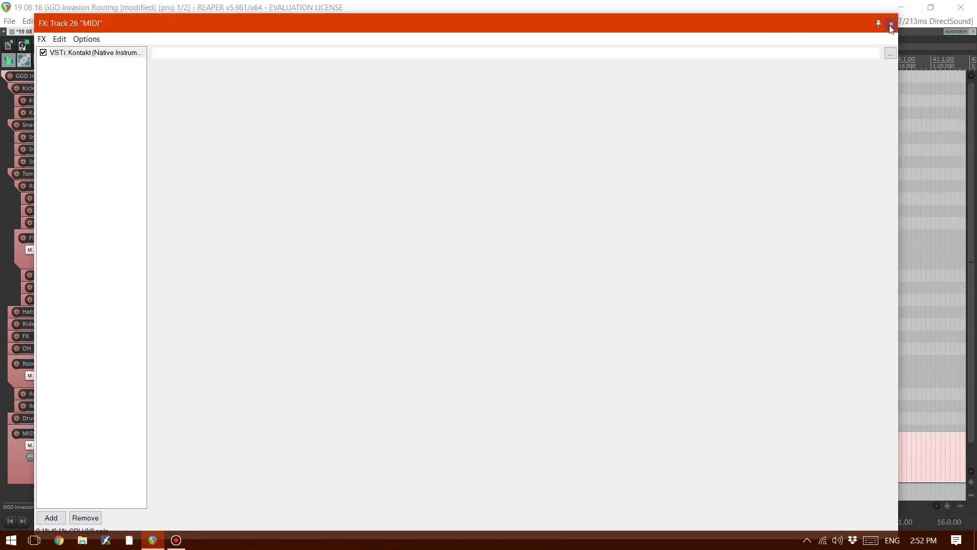
key("space")
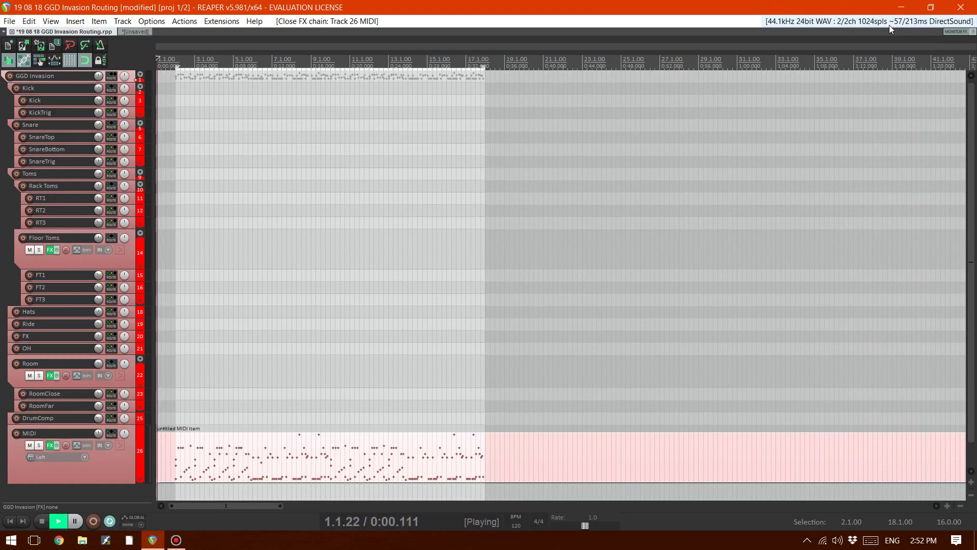
key("plus")
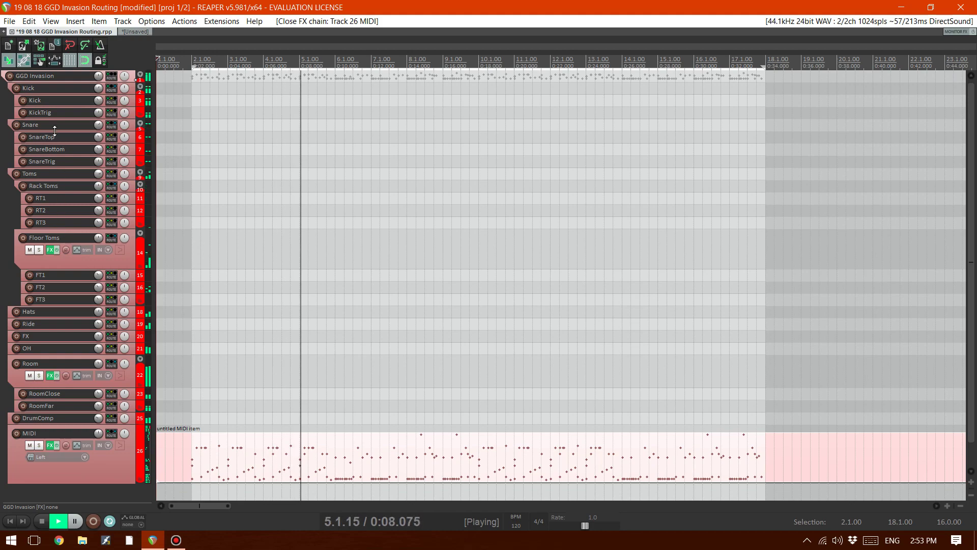
Step: Enlarge the Snare folder track and solo it briefly, then unsolo
left_click_drag(55, 130, 55, 160)
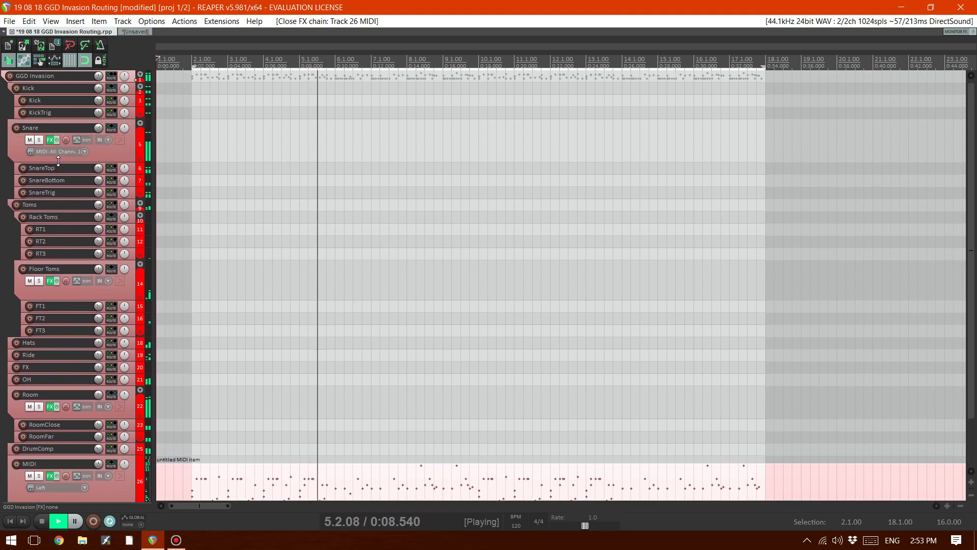
left_click(39, 143)
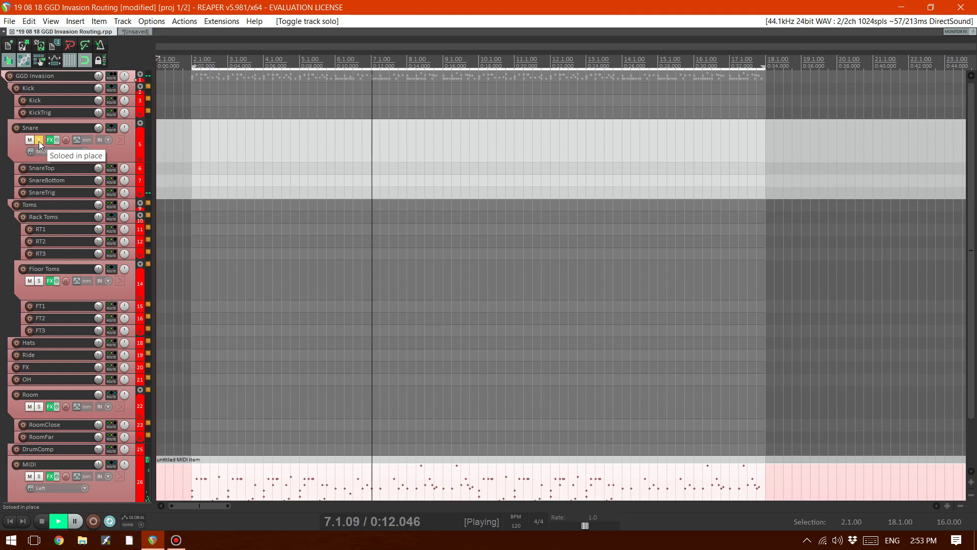
left_click(39, 143)
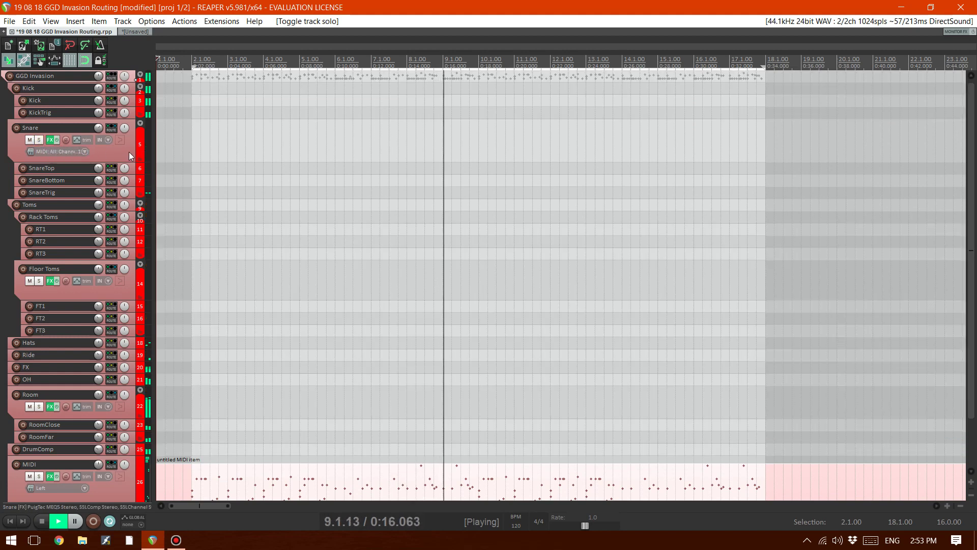
scroll(130, 157, "down", 2)
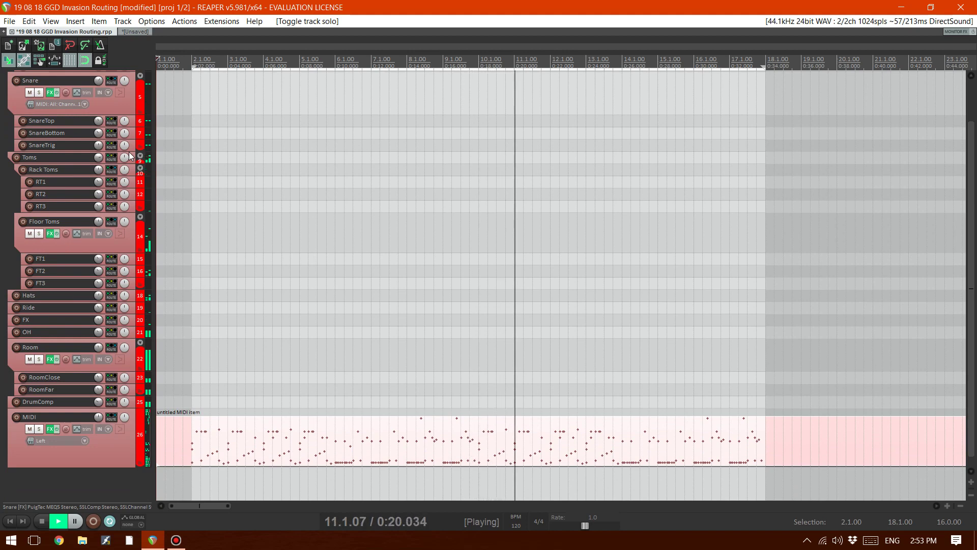
scroll(130, 156, "up", 1)
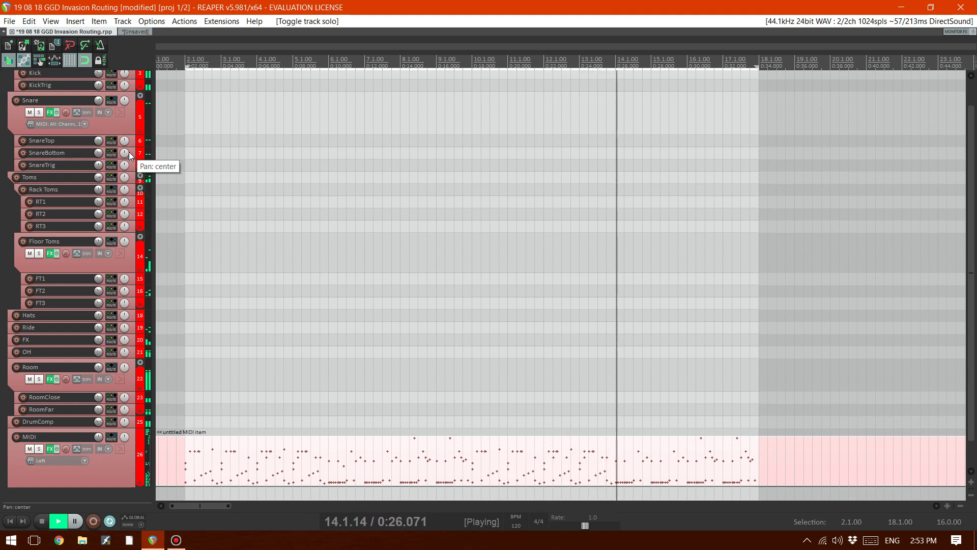
Step: Scroll down the track list and stop playback, returning to 1.1.00
scroll(129, 150, "down", 1)
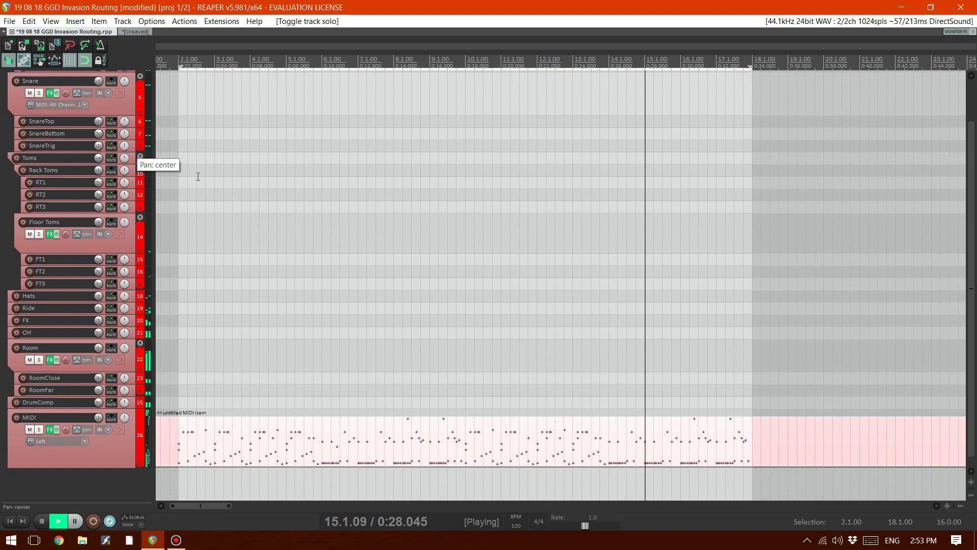
scroll(272, 198, "down", 3)
key("space")
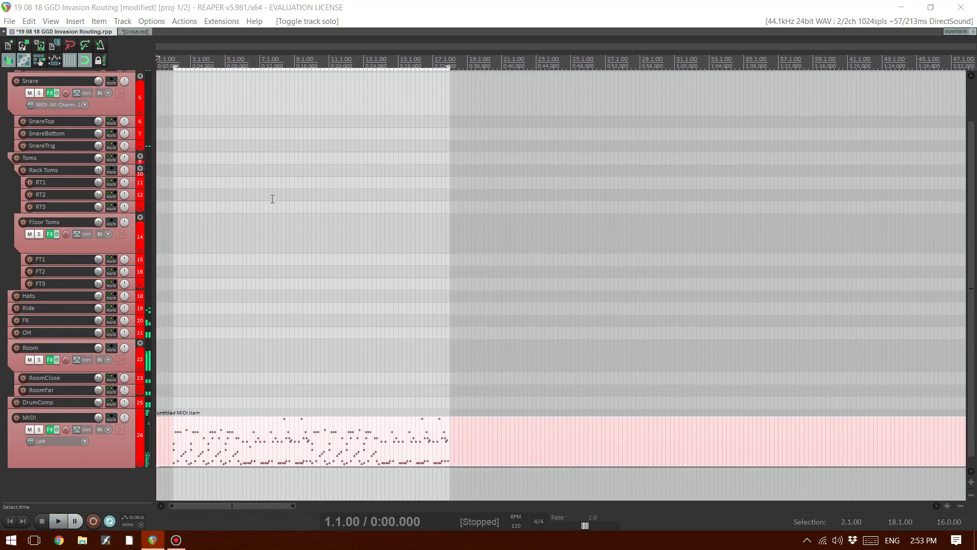